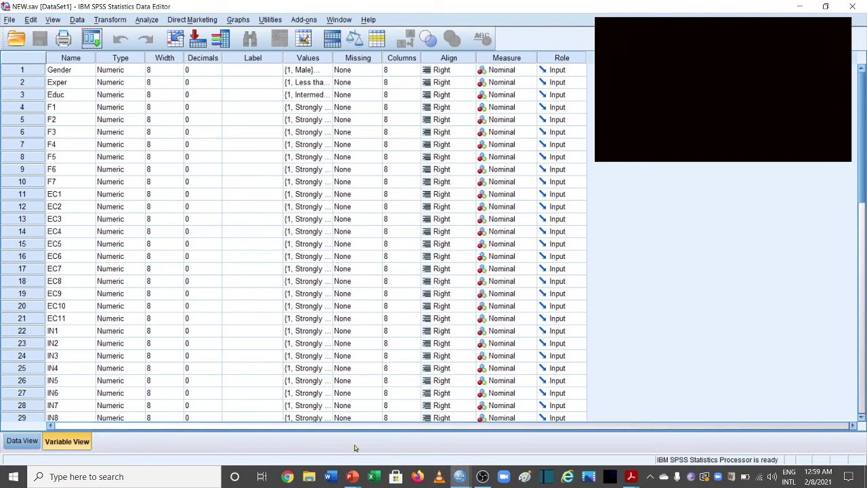
Step: Switch to the PowerPoint presentation and view slide 6 with the Model 14 moderated mediation diagram and hypothesis
left_click(351, 476)
left_click(293, 425)
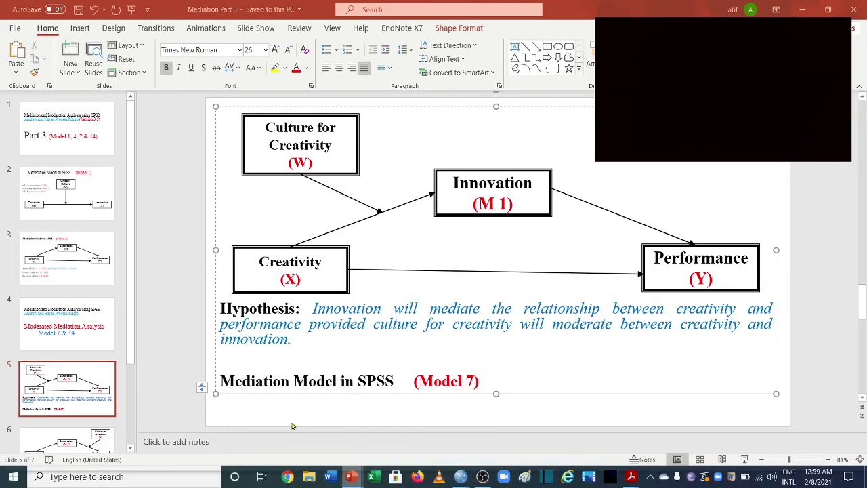
scroll(71, 389, "down", 1)
left_click(73, 405)
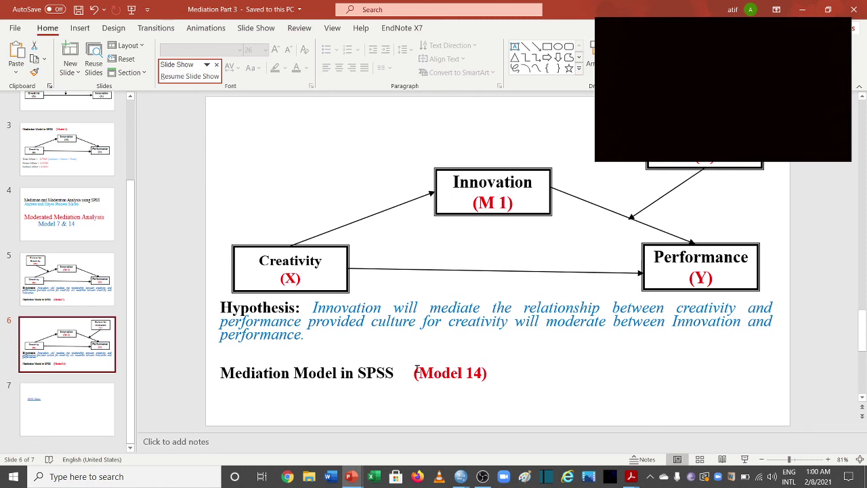
Step: Switch to the NEW.sav dataset in SPSS, open the PROCESS v3.5 regression dialog and reset it
mouse_move(464, 474)
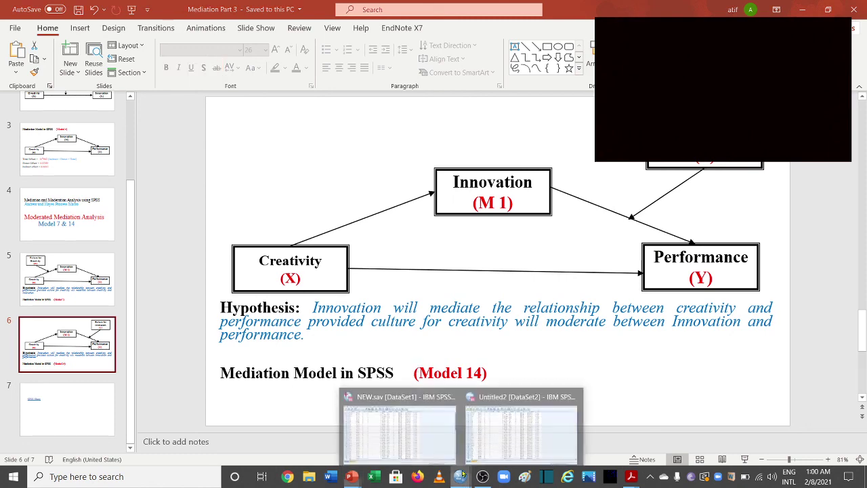
left_click(425, 442)
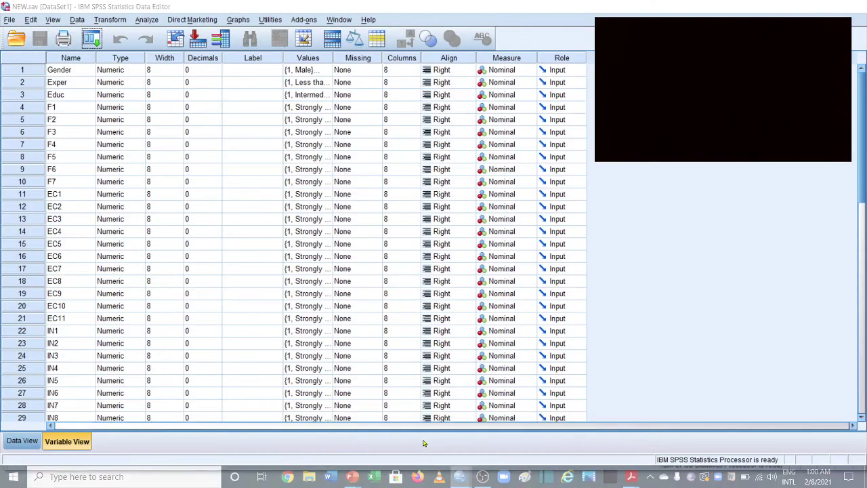
left_click(148, 20)
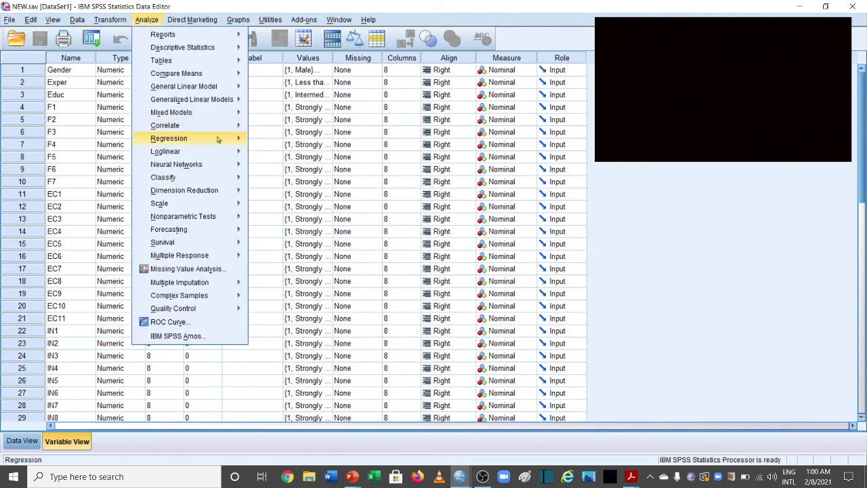
mouse_move(219, 139)
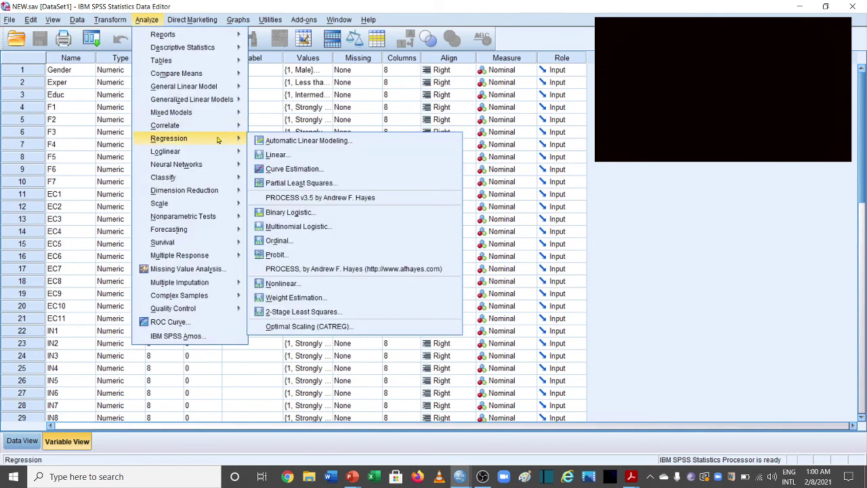
left_click(390, 198)
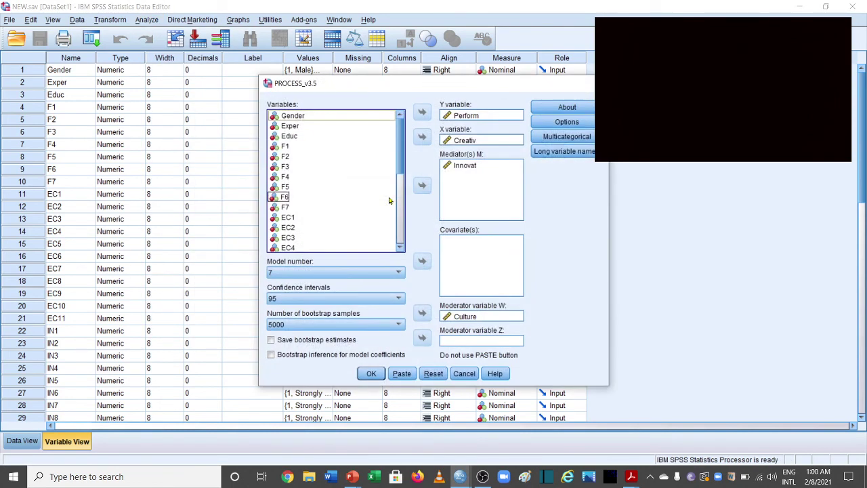
left_click(433, 374)
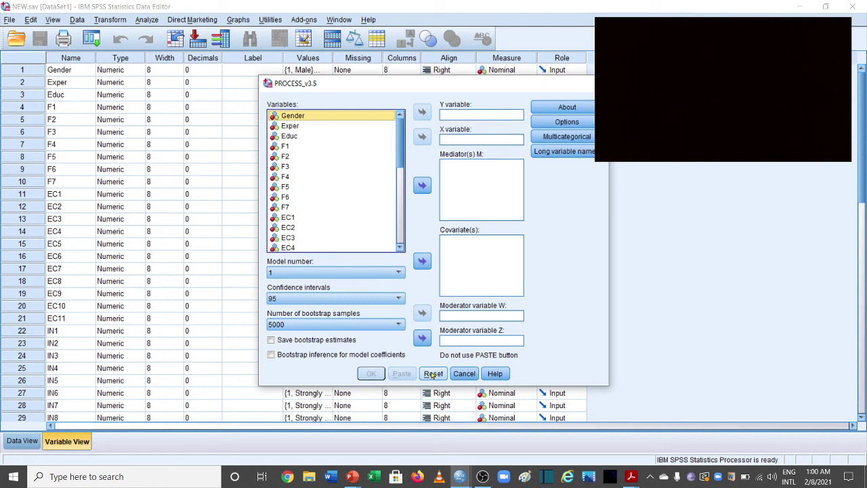
Step: Set the PROCESS model number to 14
left_click(381, 274)
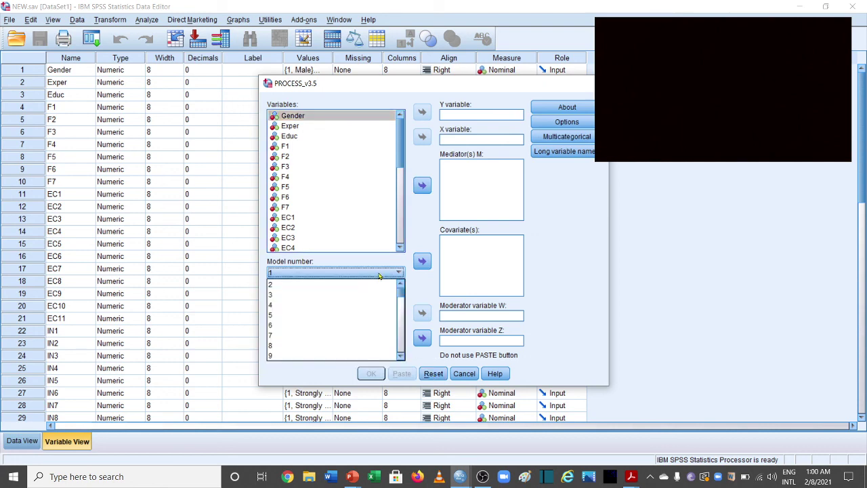
left_click(401, 356)
left_click(401, 356)
left_click(400, 355)
left_click(400, 356)
left_click(342, 355)
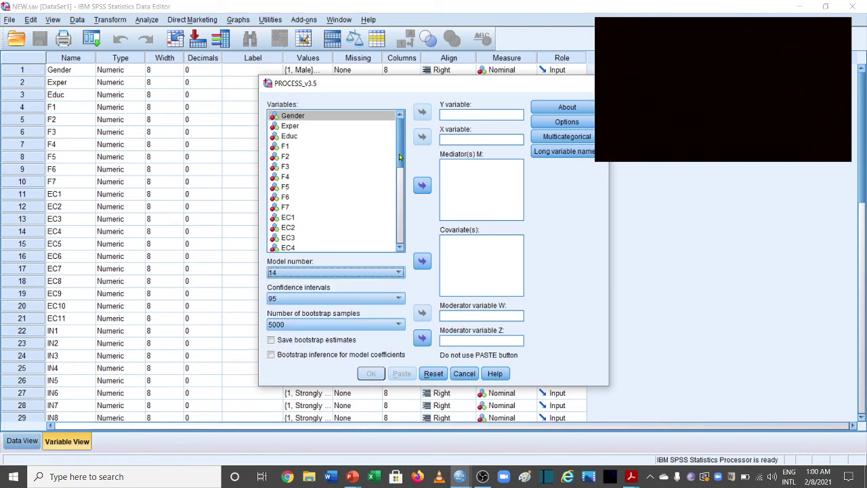
Step: Assign Creativ as the X variable, Innovat as the mediator M and Perform as the Y variable
left_click_drag(400, 157, 399, 249)
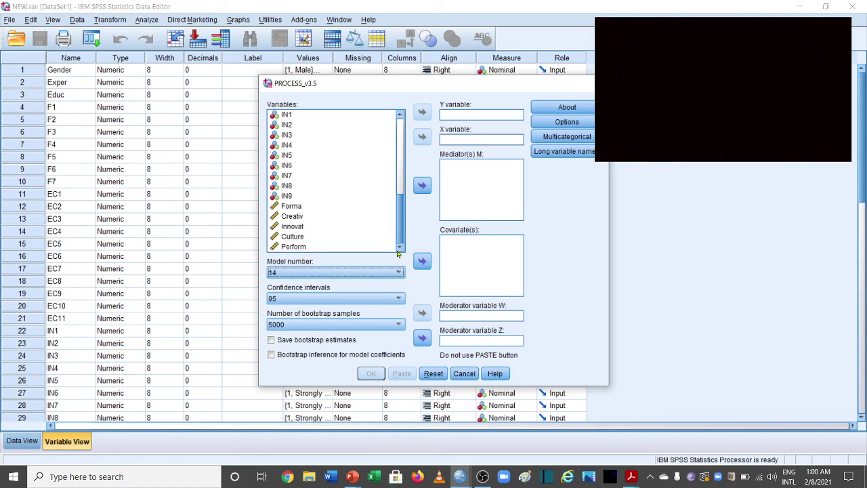
left_click(295, 247)
left_click(300, 219)
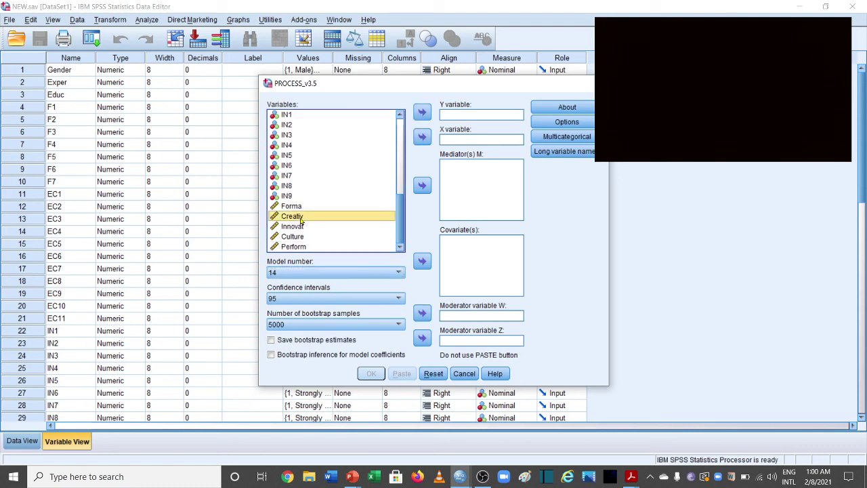
left_click(422, 137)
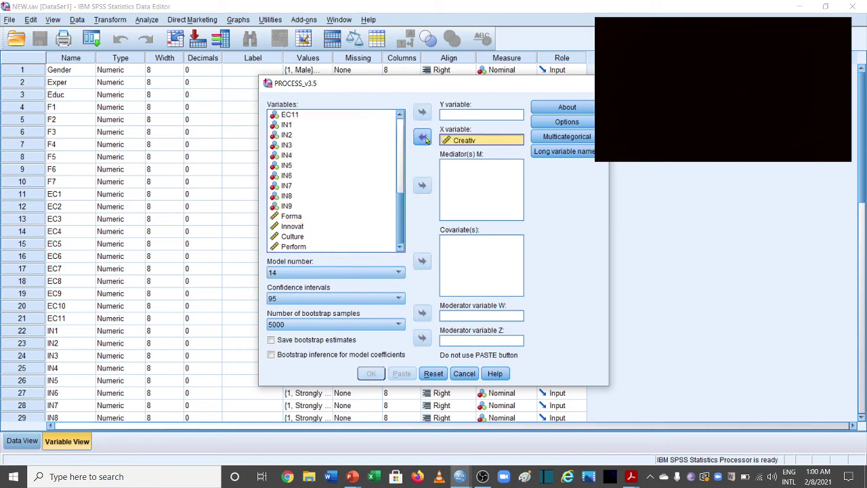
left_click(296, 227)
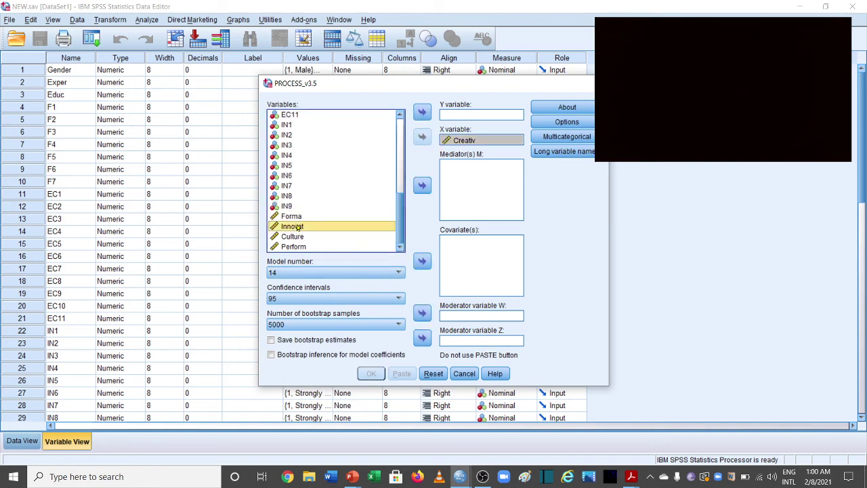
left_click(388, 237, "ctrl")
left_click(423, 186)
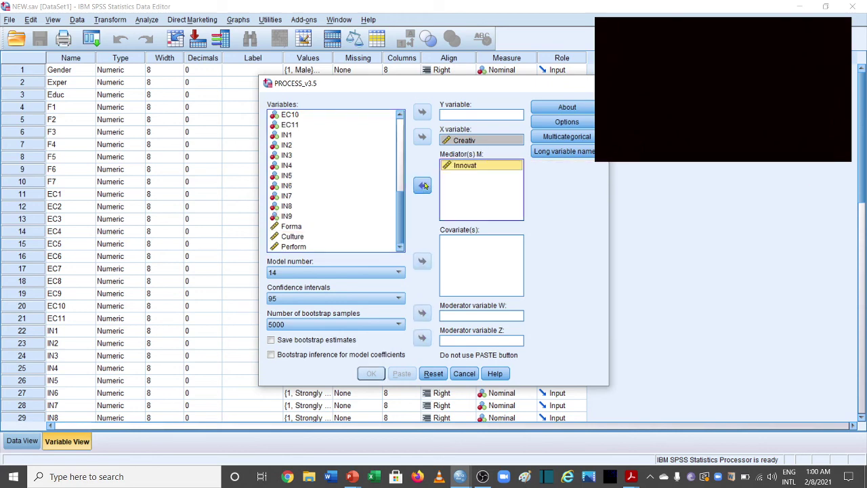
left_click(296, 248)
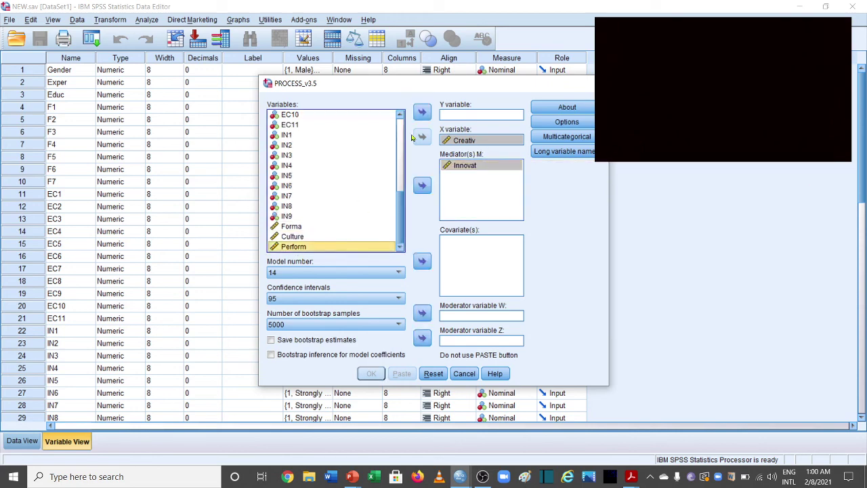
left_click(422, 112)
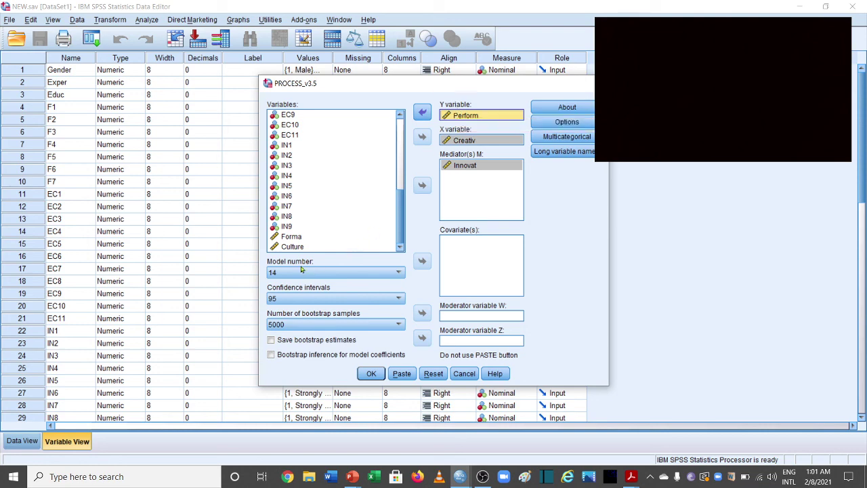
Step: Assign Culture as moderator variable W and run the PROCESS analysis
left_click(292, 246)
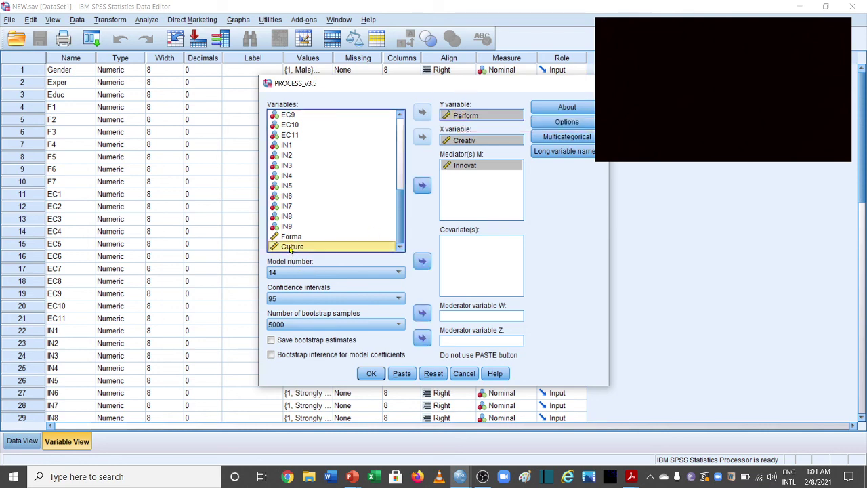
left_click(422, 313)
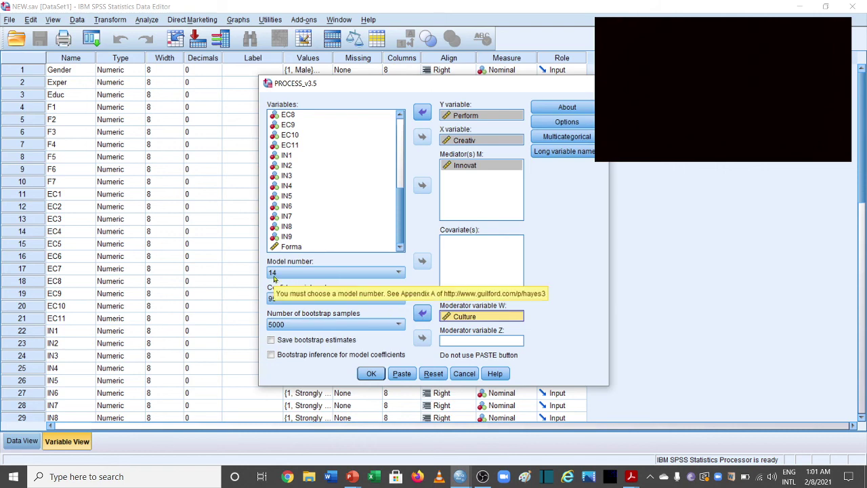
left_click(371, 375)
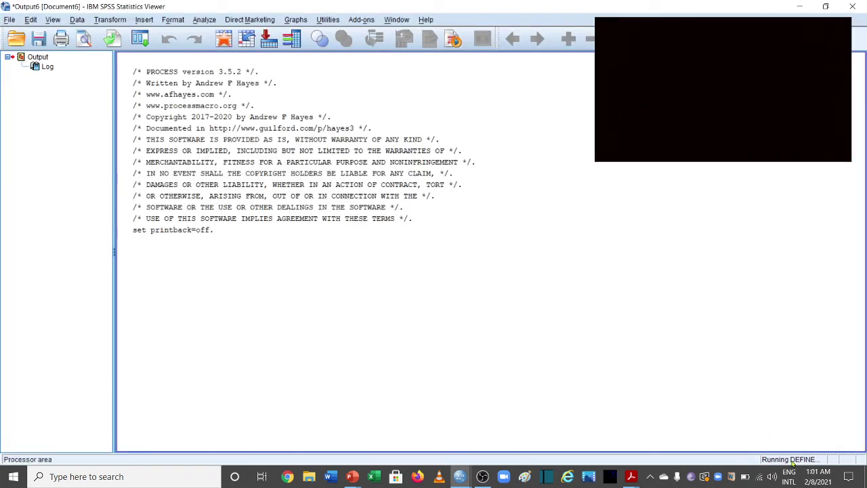
Step: Examine the PROCESS output for the interaction term, the conditional indirect effects and the index of moderated mediation
left_click(447, 347)
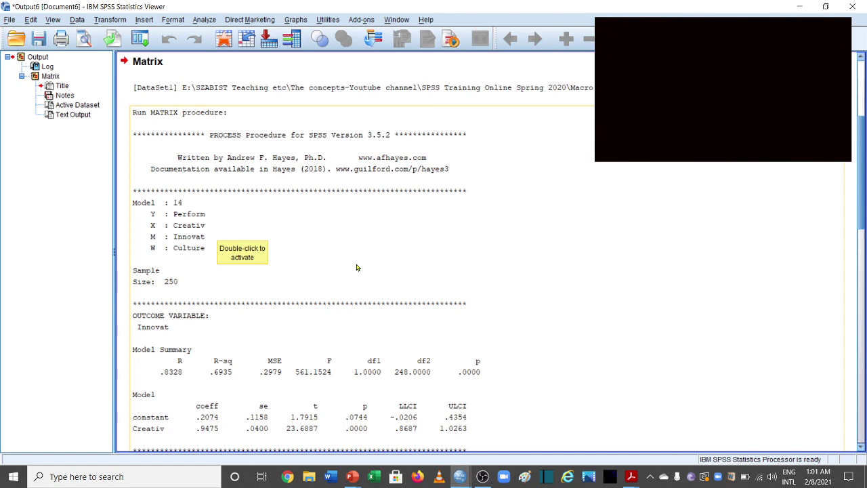
scroll(356, 267, "down", 9)
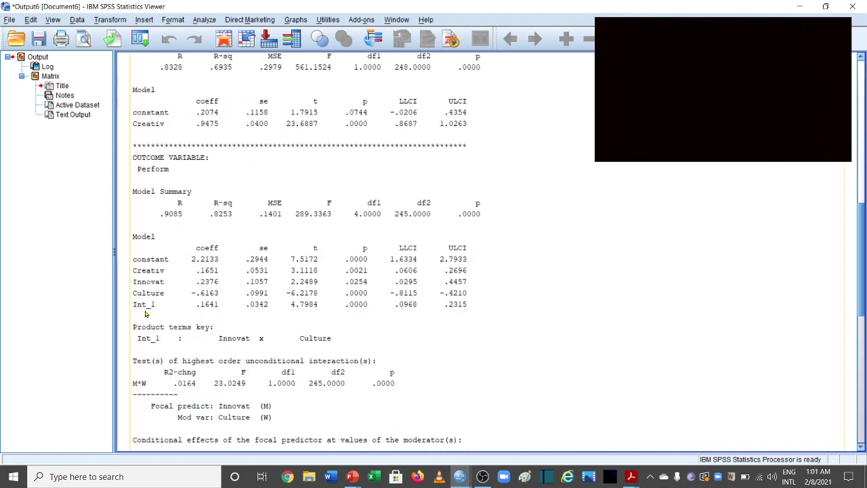
scroll(145, 313, "down", 2)
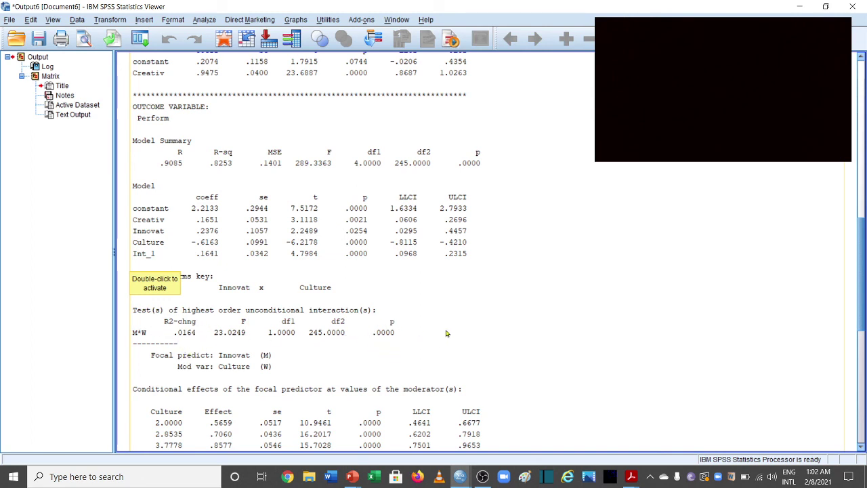
left_click(862, 448)
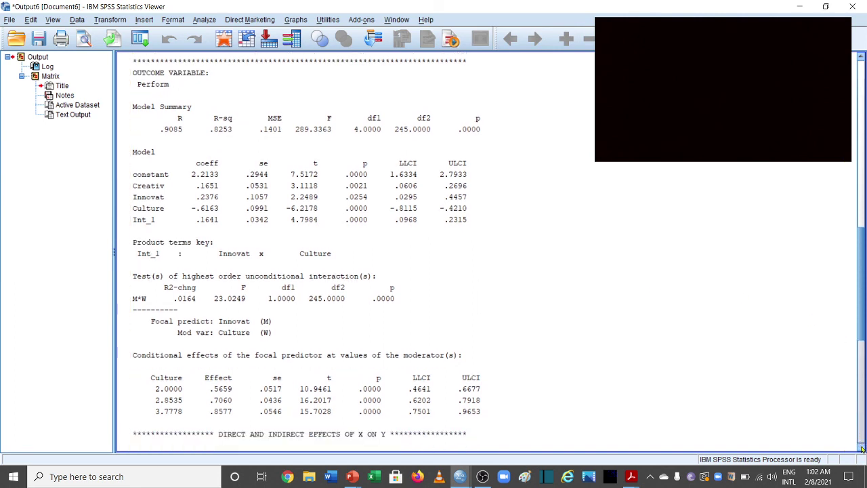
left_click(862, 448)
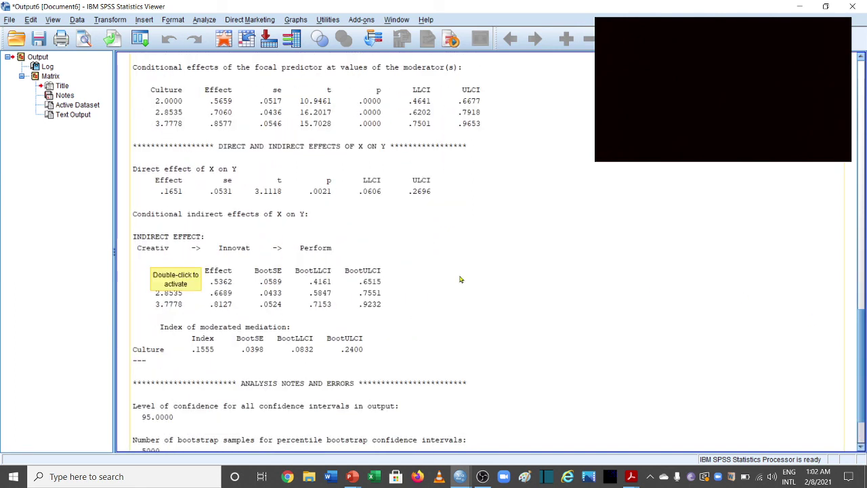
left_click(449, 276)
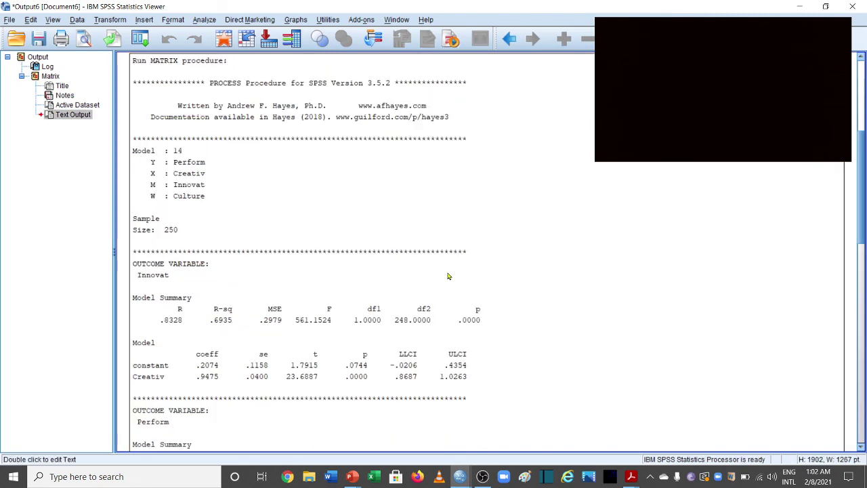
scroll(449, 275, "down", 10)
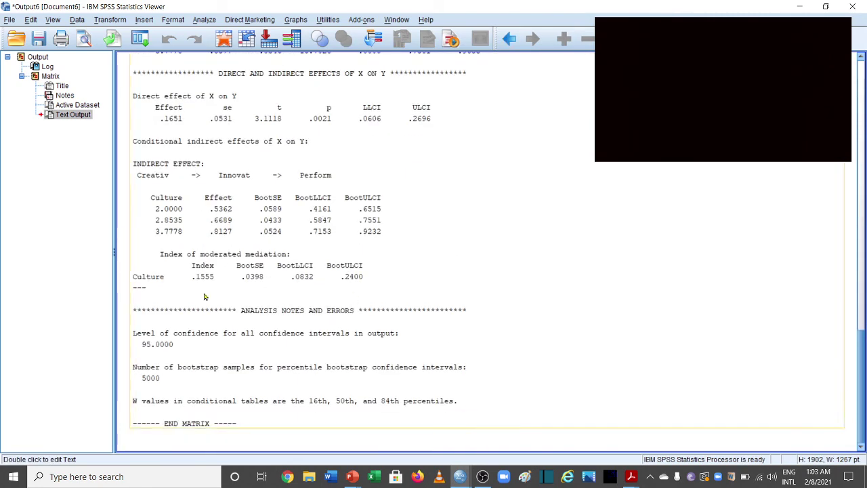